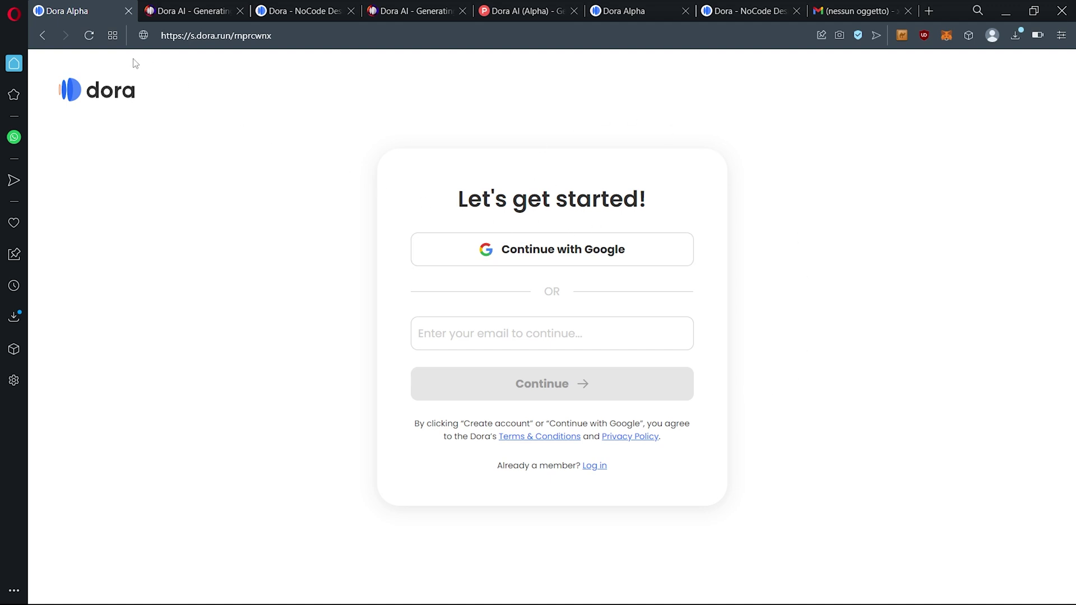
Step: Select the s.dora.run sign-up page's web address in the address bar
click(276, 36)
Step: Cycle through the open Dora AI tabs to the #3-in-line waitlist referral page
click(179, 11)
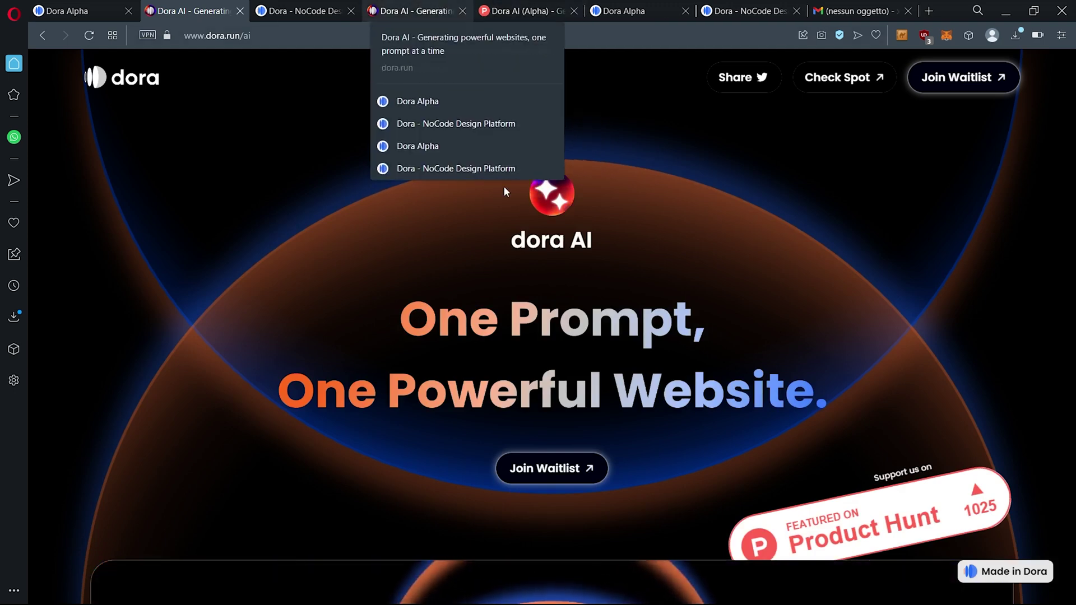
key(ctrl+Tab)
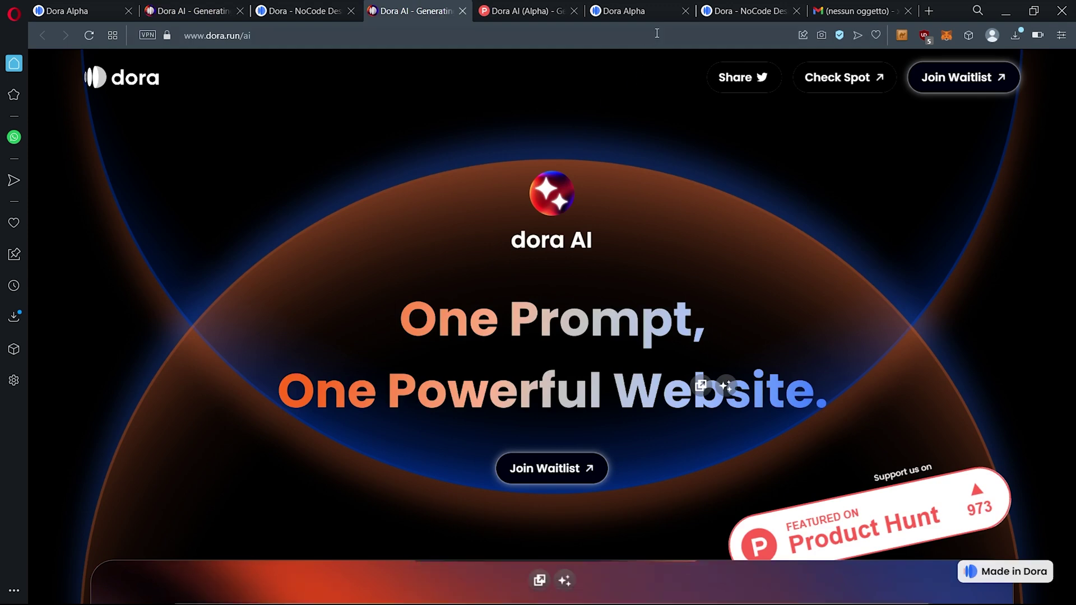
click(659, 11)
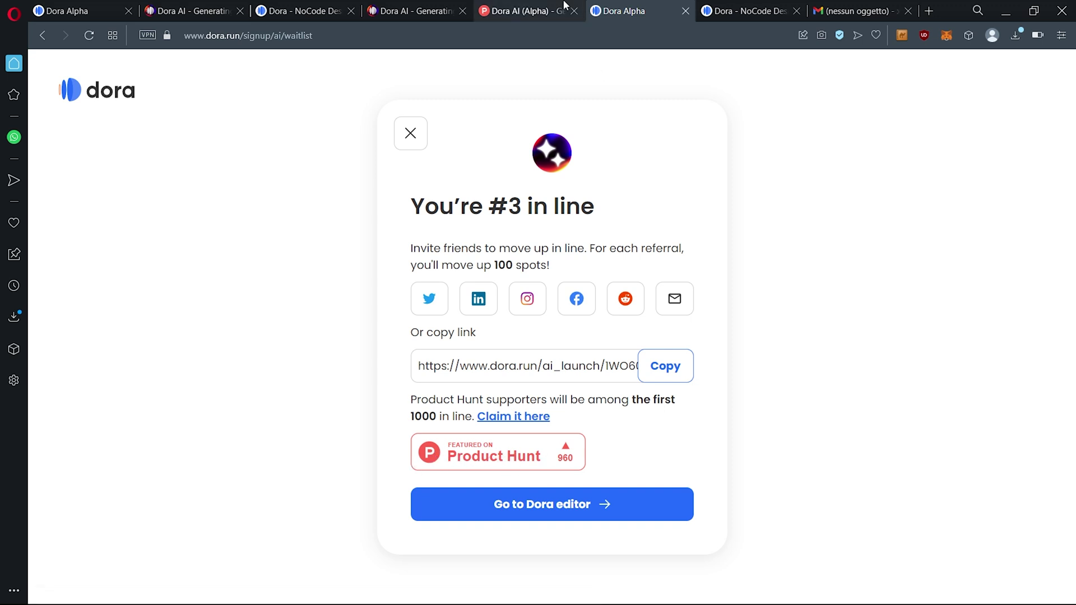
click(547, 12)
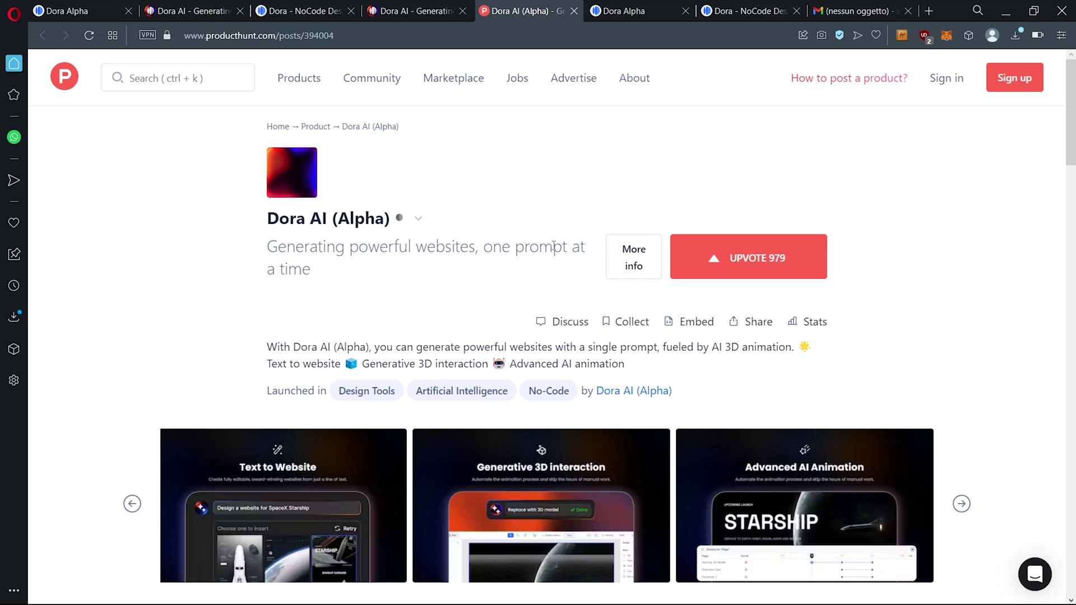
scroll(554, 247, down, 1)
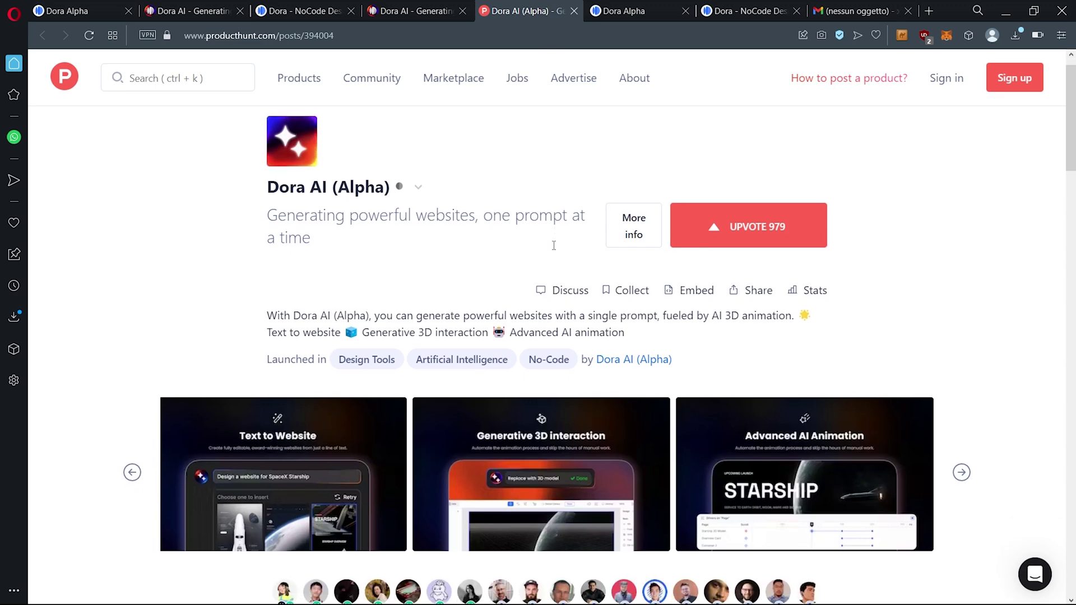
scroll(554, 248, down, 2)
scroll(554, 247, down, 1)
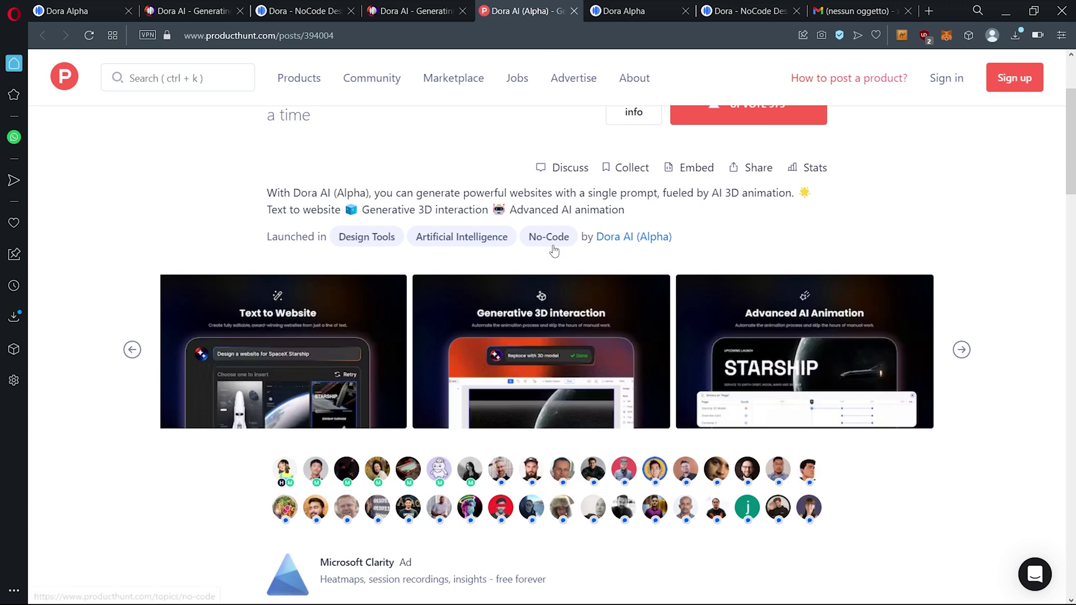
scroll(554, 248, down, 2)
scroll(554, 250, down, 2)
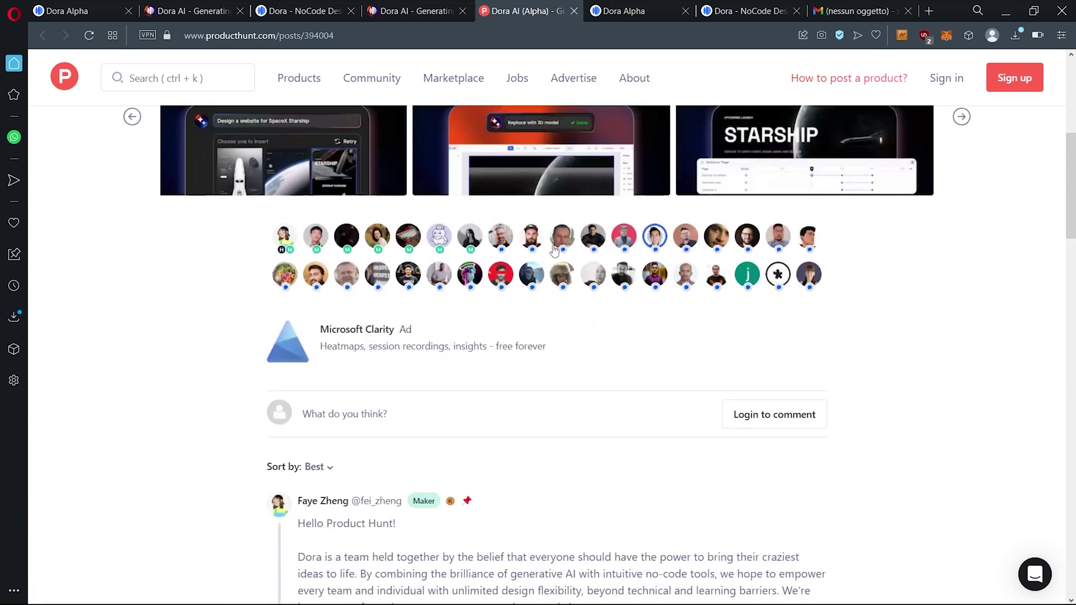
scroll(553, 249, down, 1)
scroll(554, 250, down, 2)
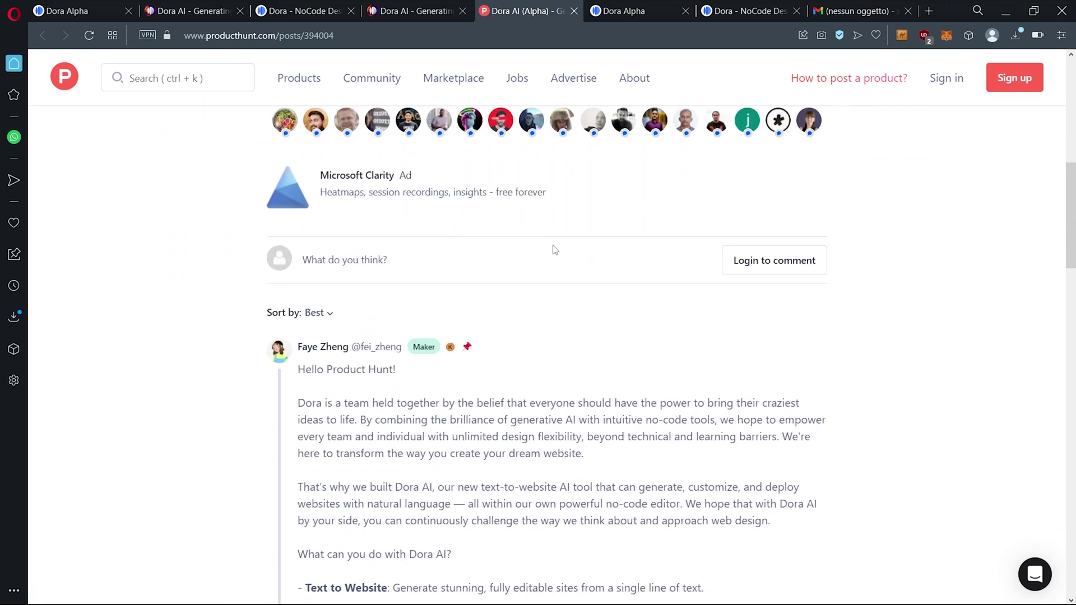
scroll(554, 249, down, 2)
scroll(553, 249, down, 2)
scroll(555, 249, down, 1)
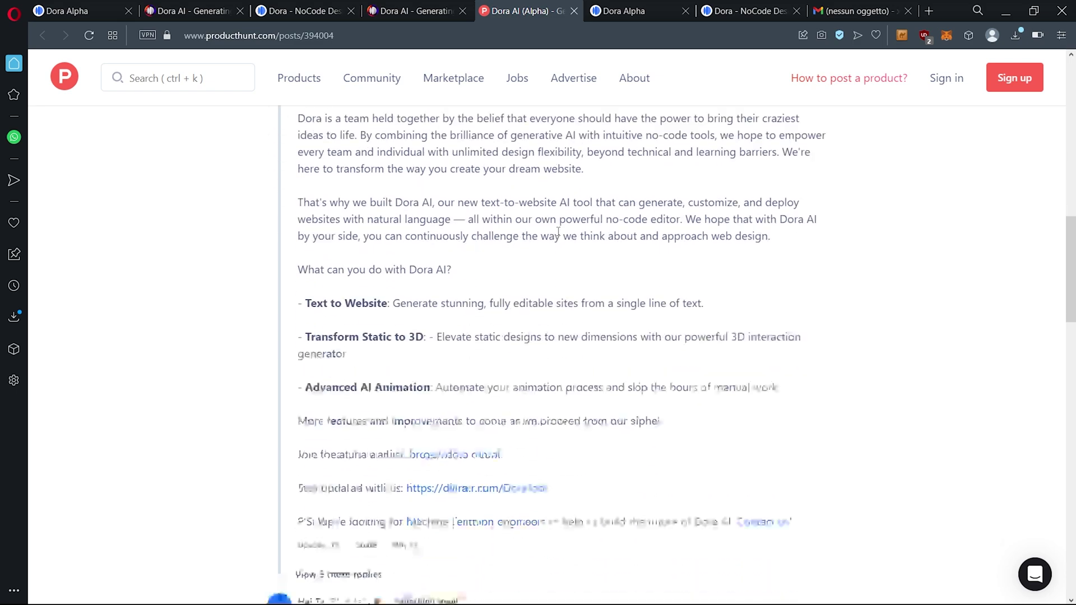
scroll(558, 236, down, 1)
scroll(558, 236, down, 3)
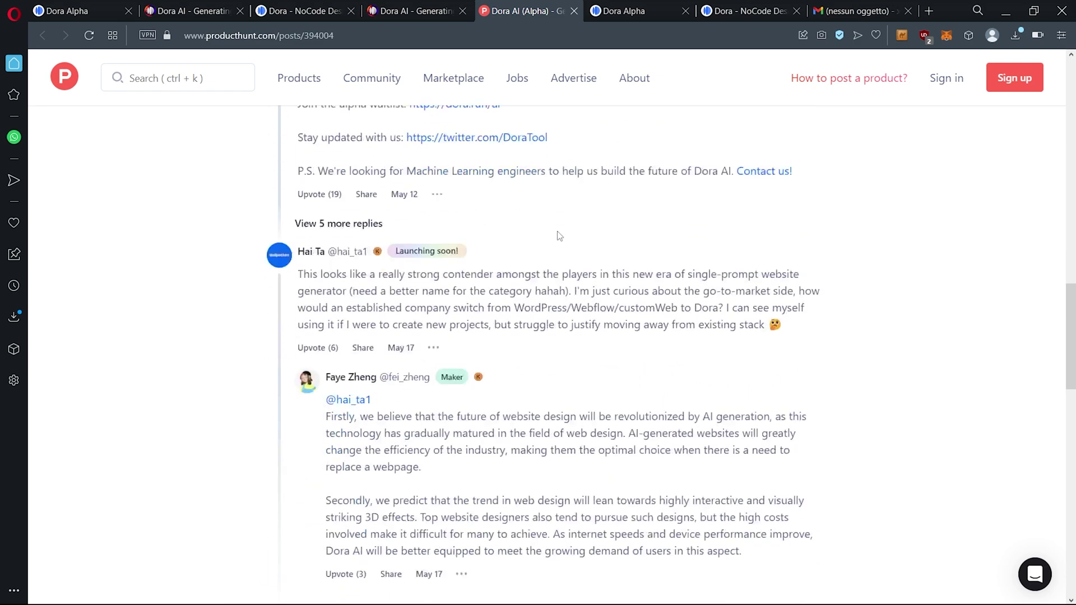
scroll(558, 236, down, 3)
scroll(558, 236, down, 4)
scroll(558, 237, down, 4)
scroll(558, 236, down, 2)
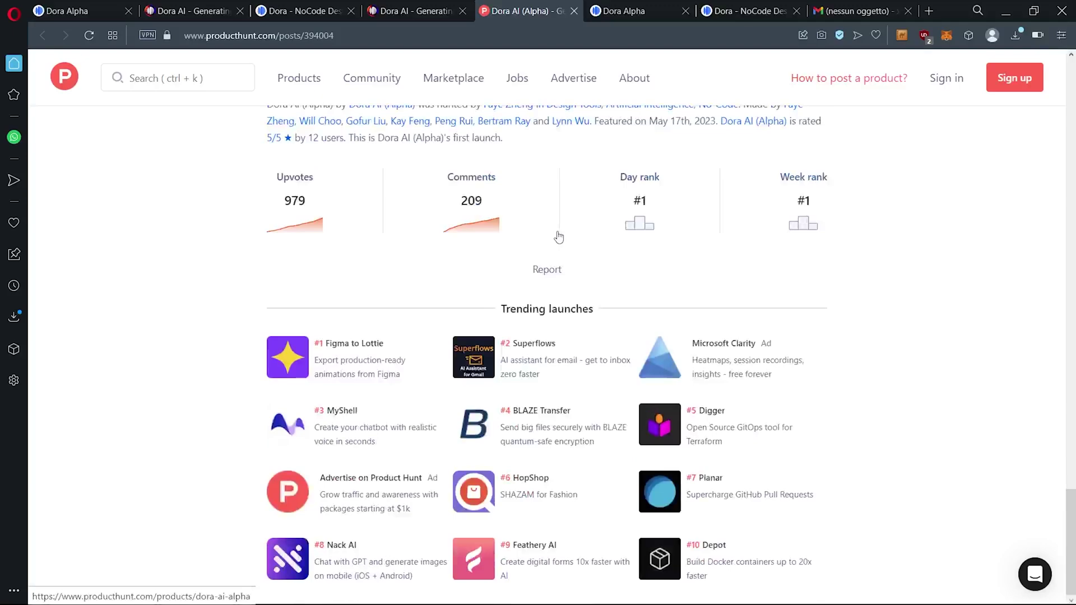
scroll(558, 236, up, 3)
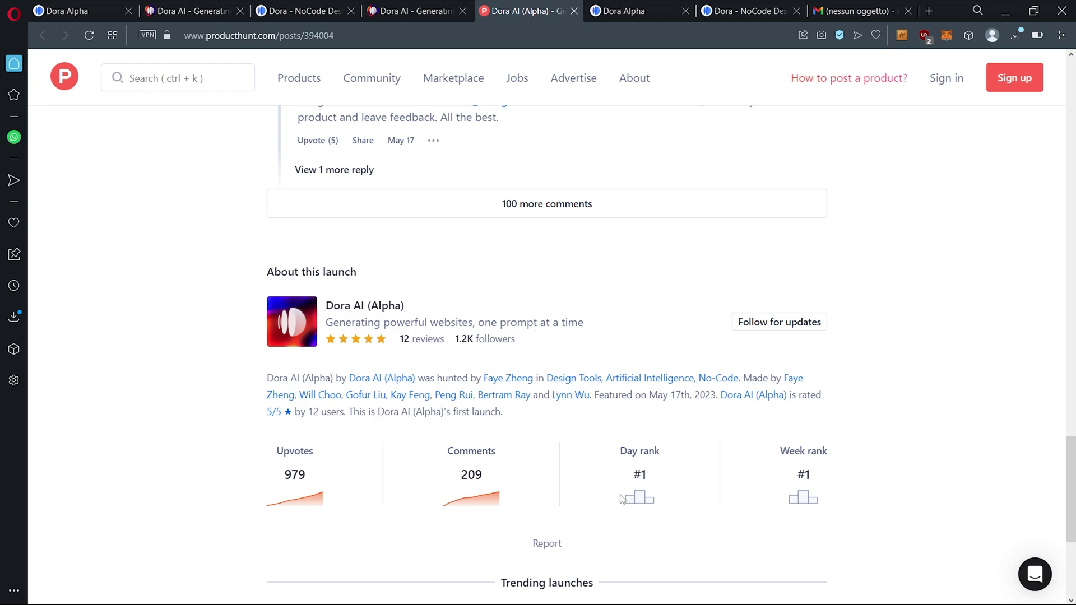
scroll(621, 500, up, 3)
scroll(620, 500, up, 5)
scroll(622, 499, up, 5)
scroll(621, 497, up, 5)
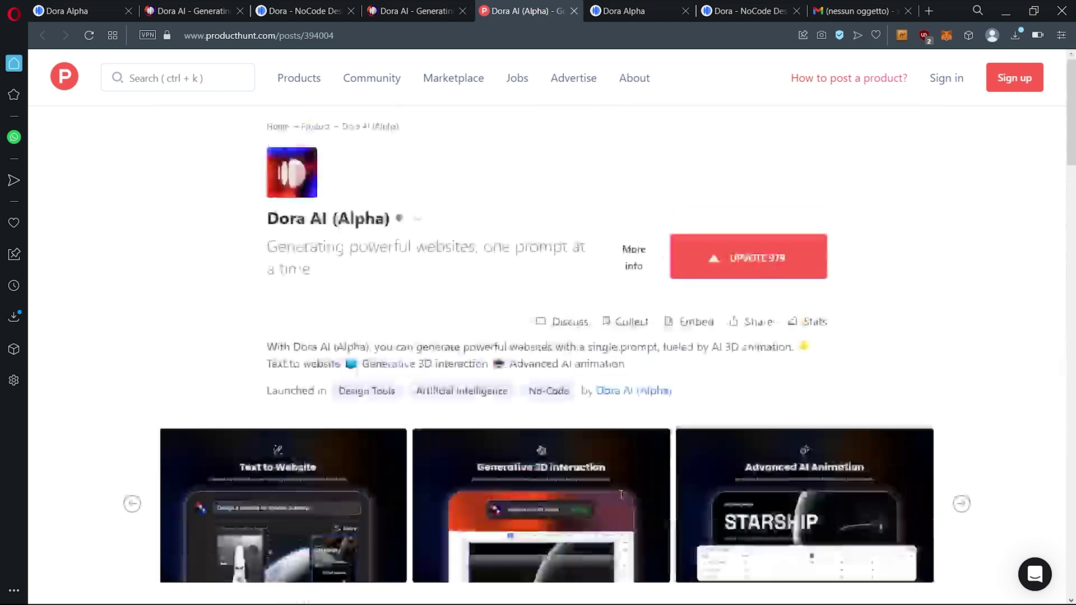
scroll(621, 498, down, 3)
scroll(621, 499, up, 3)
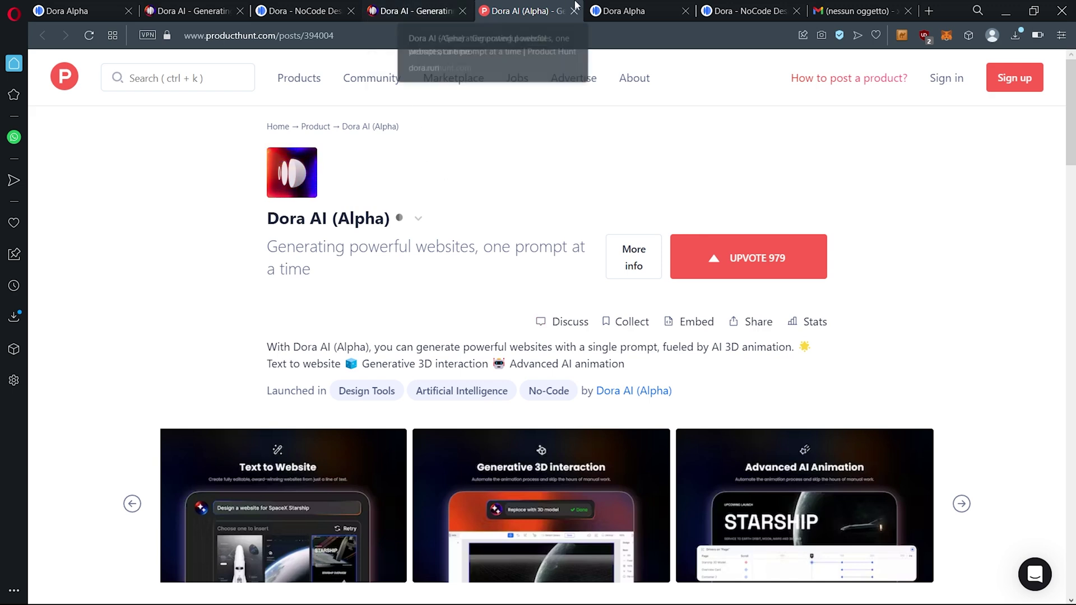
Step: Switch from the Dora AI (Alpha) Product Hunt listing to the Dora homepage tab
click(733, 11)
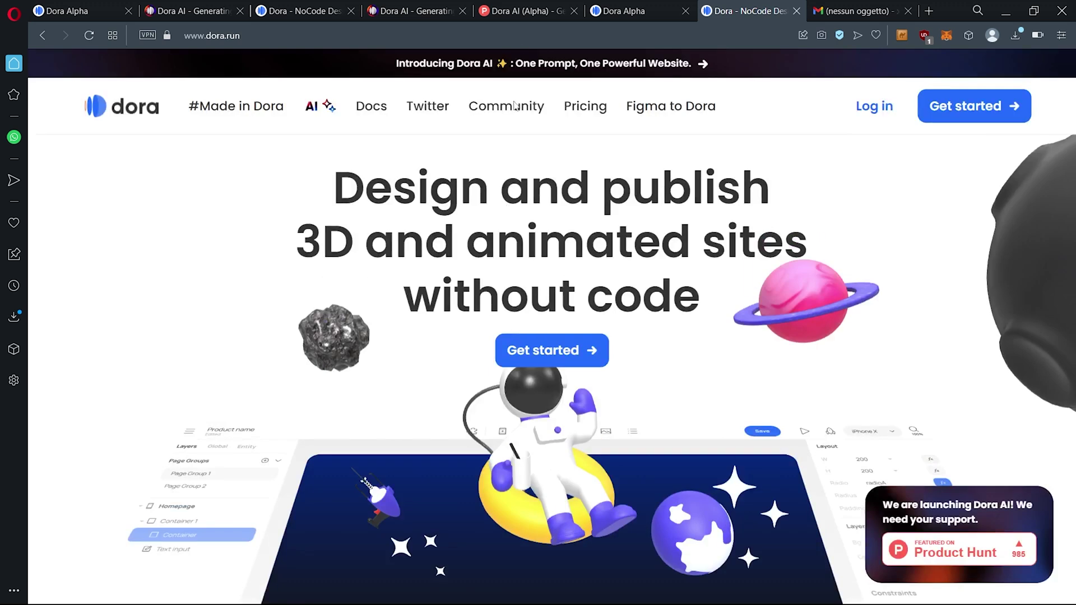
Step: Return to the dora.run/ai landing page tab to reach Text to Website
key(ctrl+Tab)
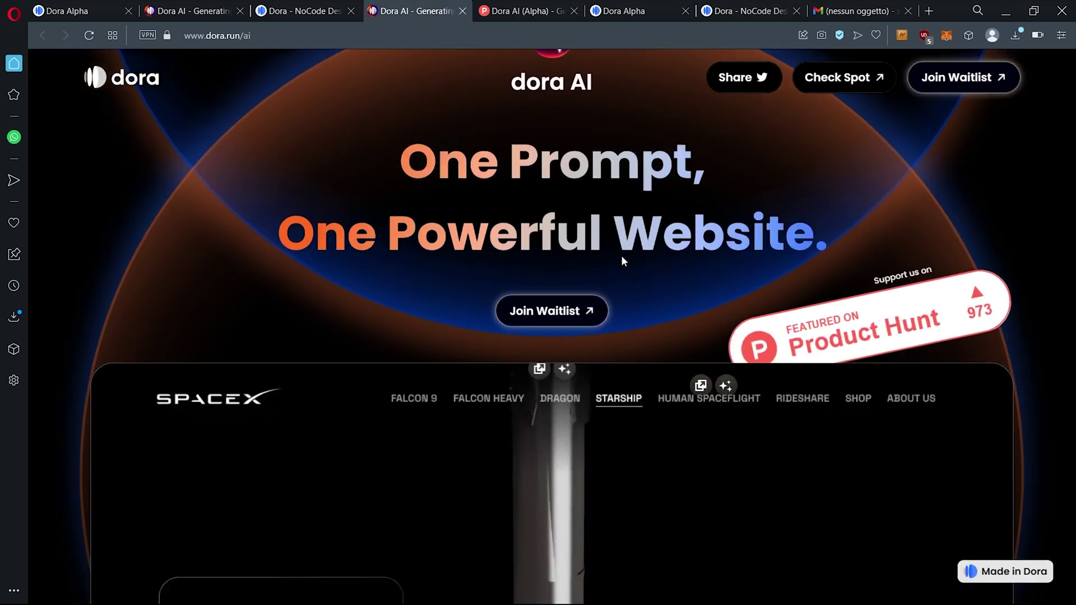
scroll(576, 194, down, 3)
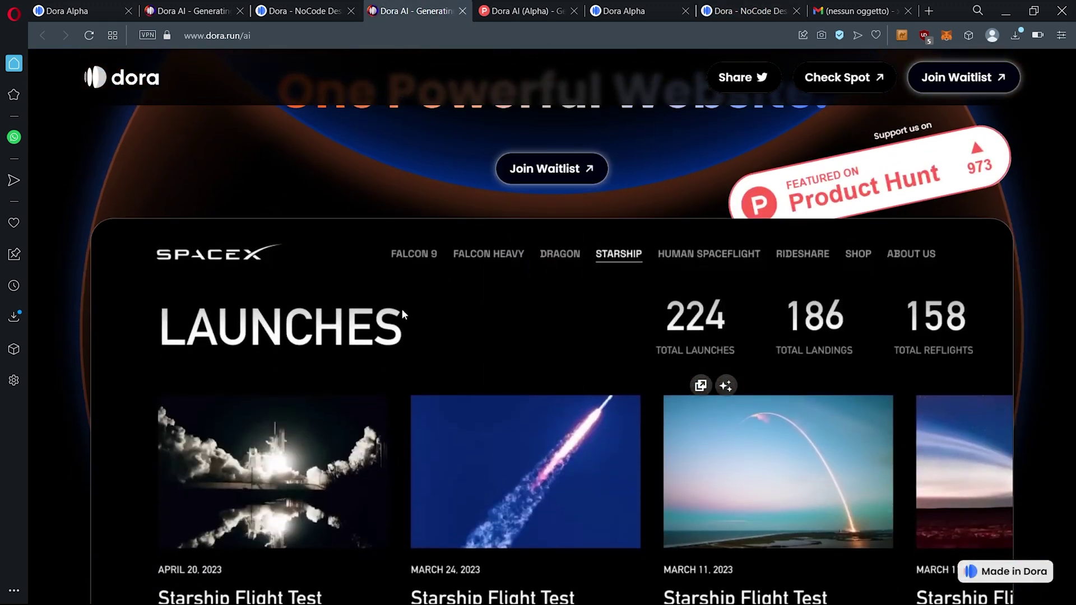
scroll(410, 349, down, 3)
scroll(410, 349, down, 3)
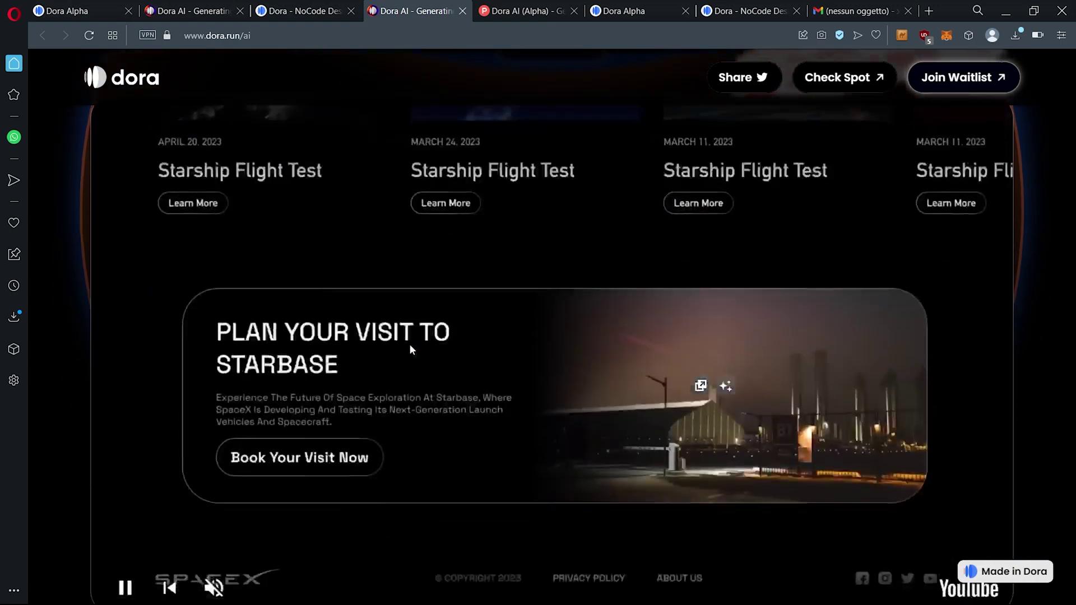
scroll(411, 349, down, 2)
scroll(411, 349, up, 2)
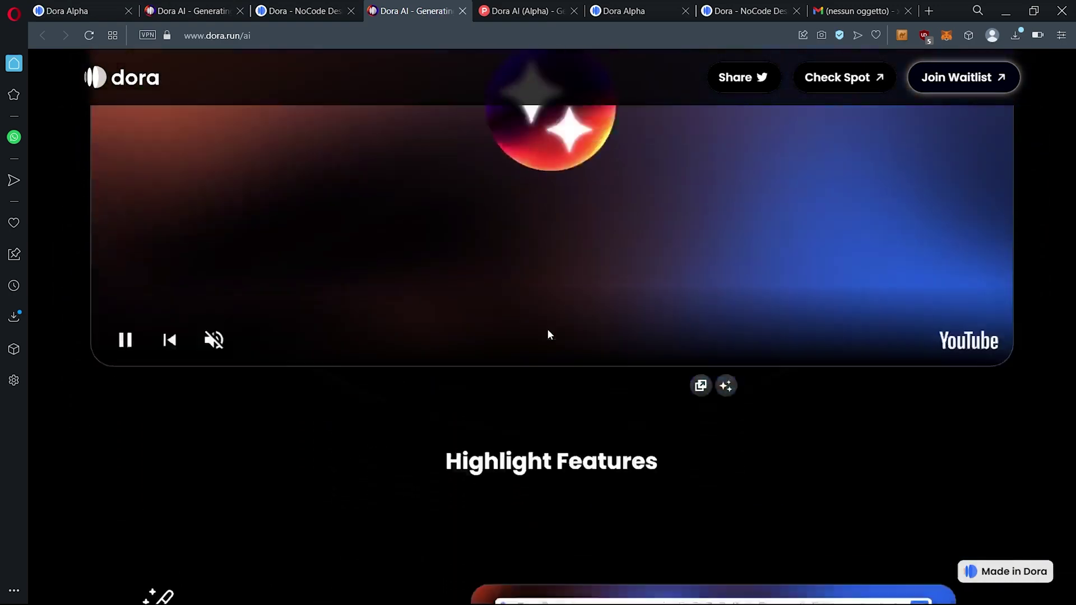
scroll(493, 317, down, 3)
scroll(473, 350, up, 5)
scroll(519, 264, up, 1)
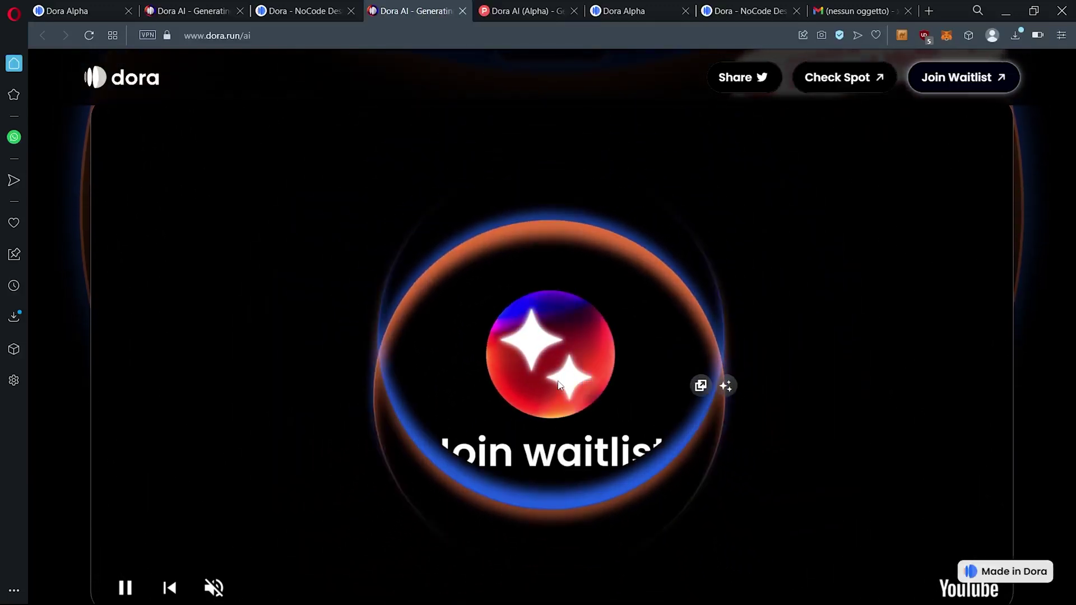
scroll(558, 384, down, 1)
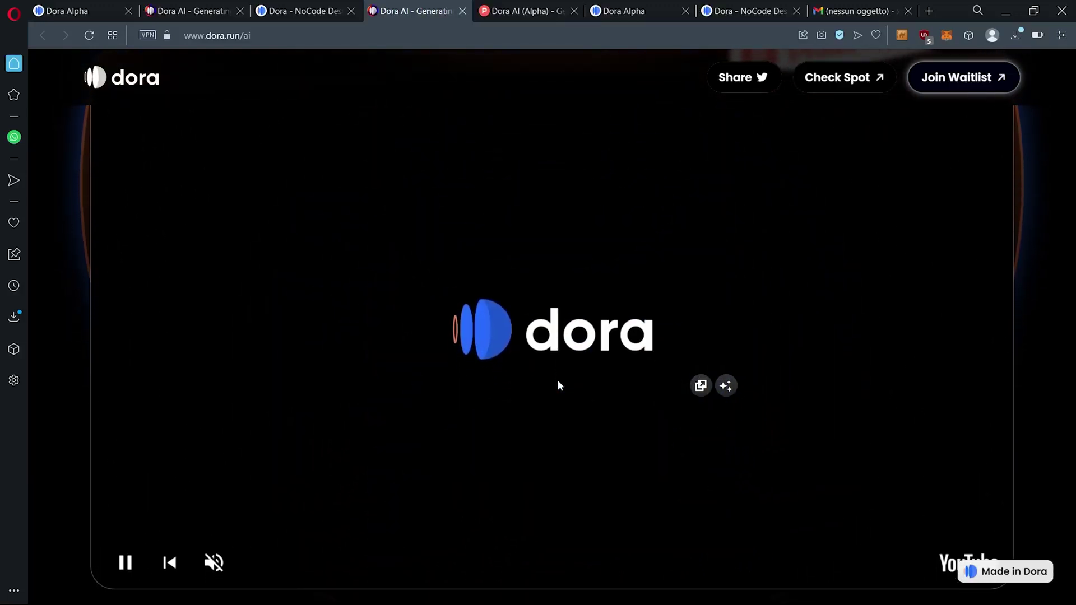
scroll(524, 391, down, 3)
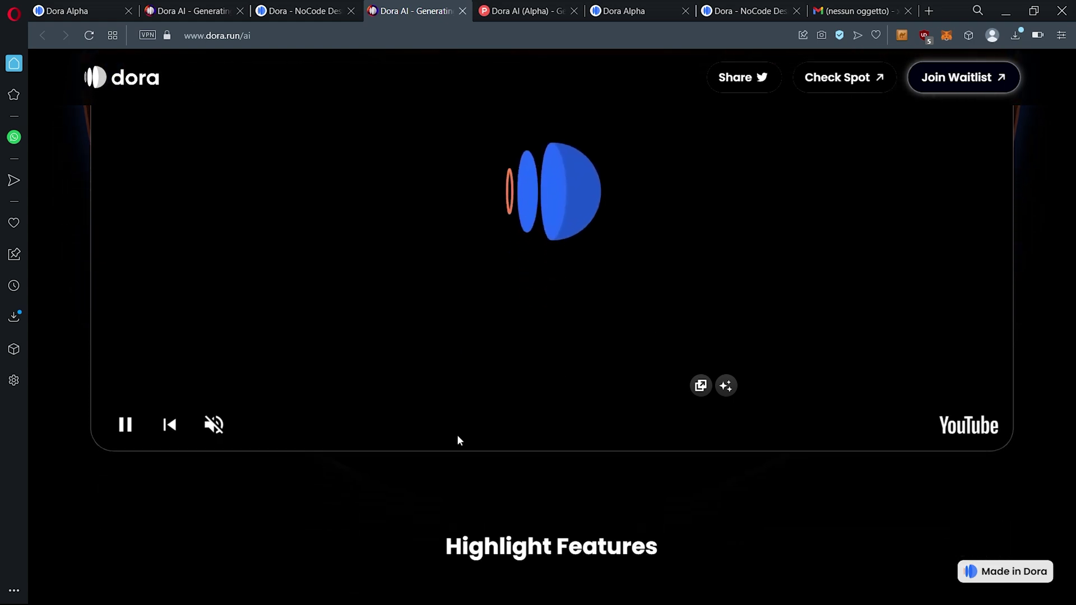
scroll(458, 440, down, 2)
scroll(455, 354, down, 3)
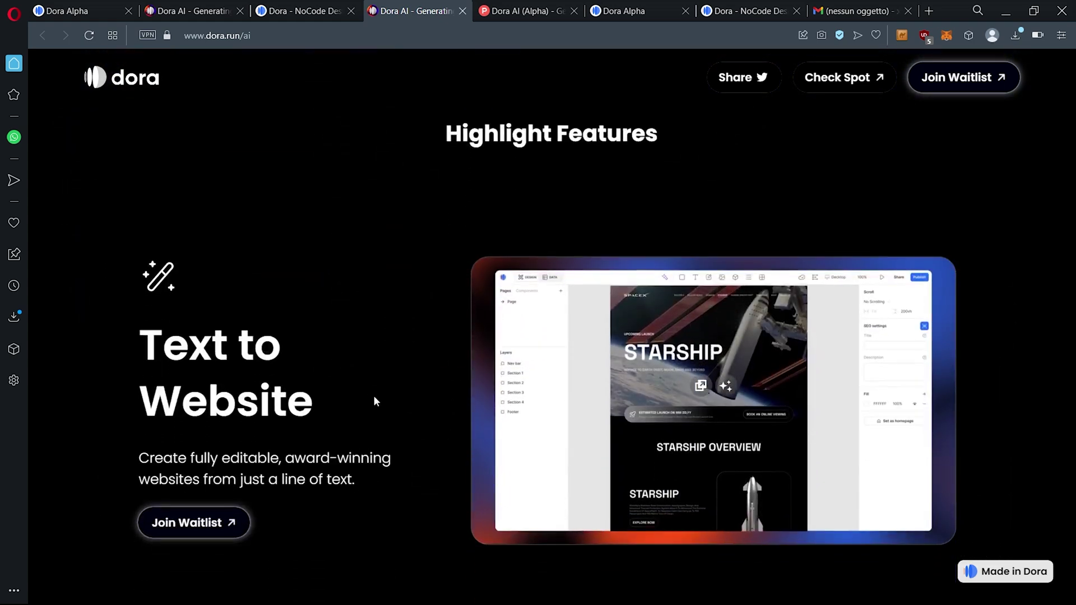
scroll(386, 382, down, 1)
scroll(344, 369, down, 1)
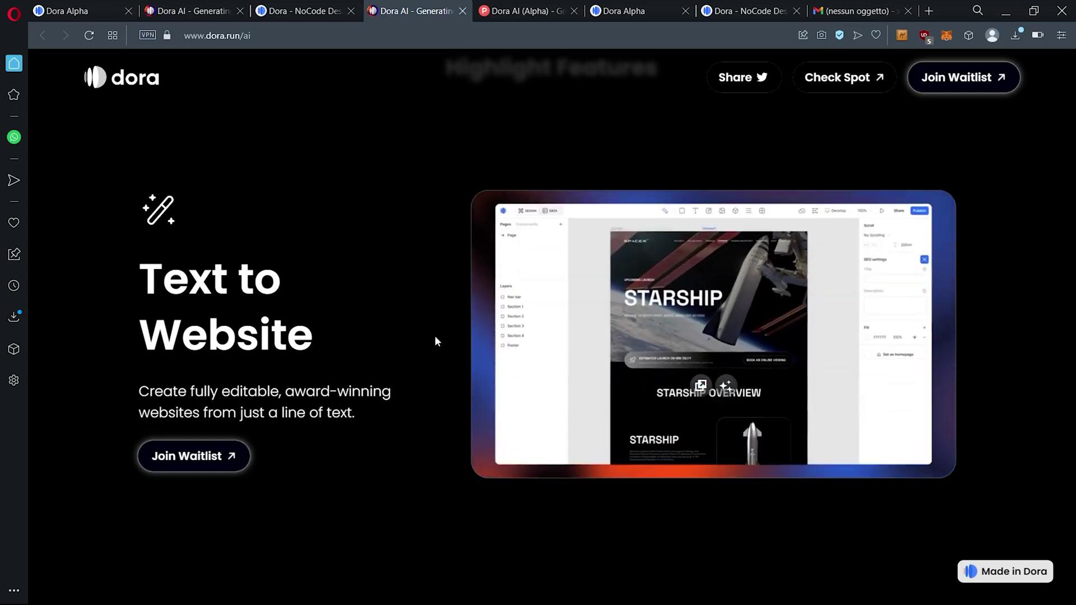
scroll(434, 341, down, 1)
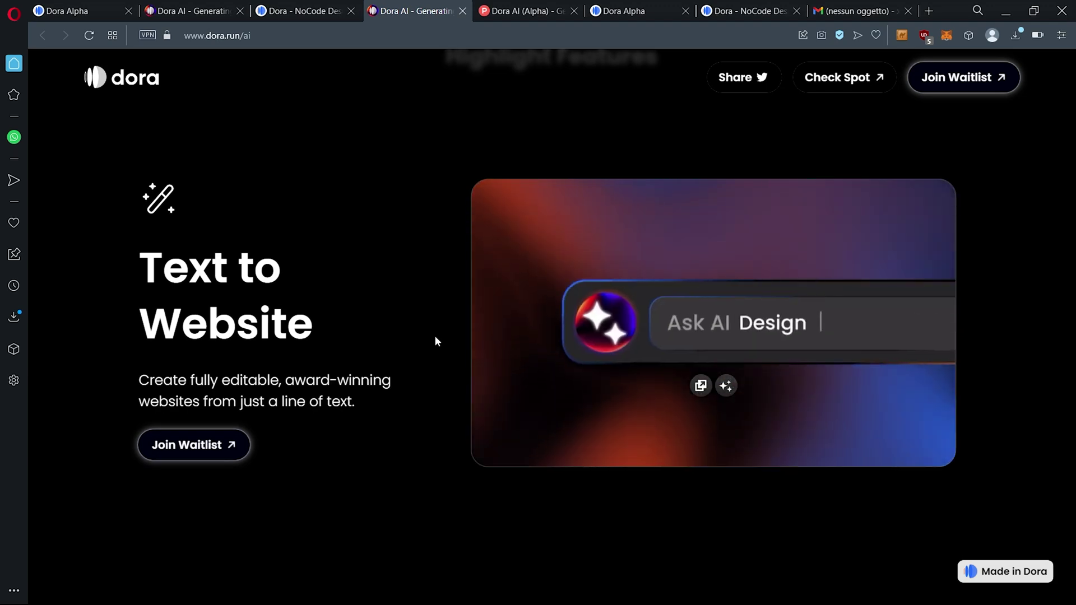
scroll(435, 338, down, 3)
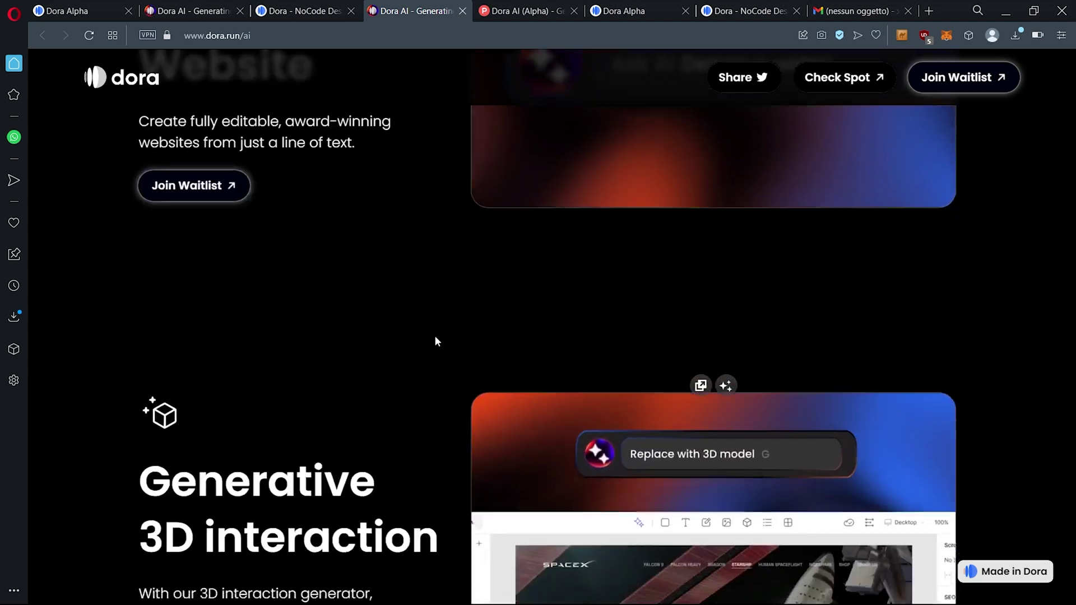
scroll(435, 340, down, 1)
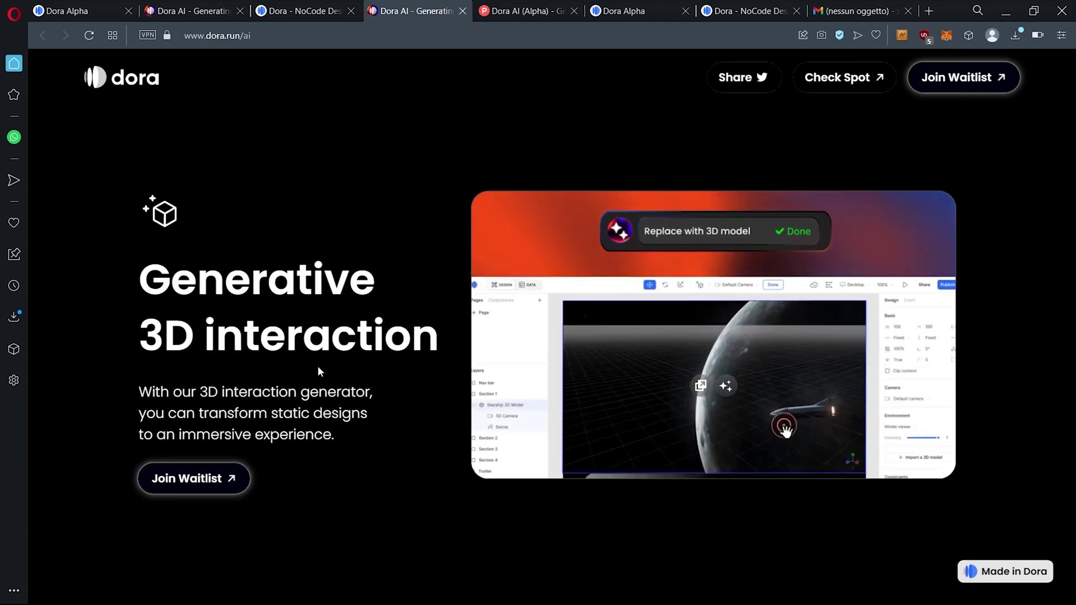
scroll(318, 366, down, 2)
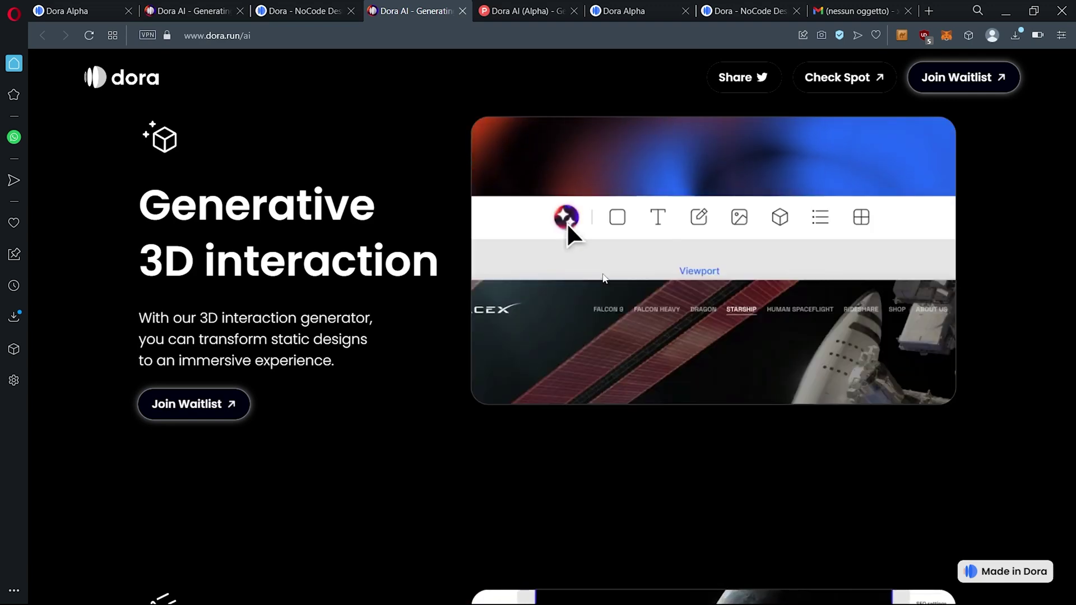
scroll(602, 278, down, 1)
scroll(603, 277, down, 3)
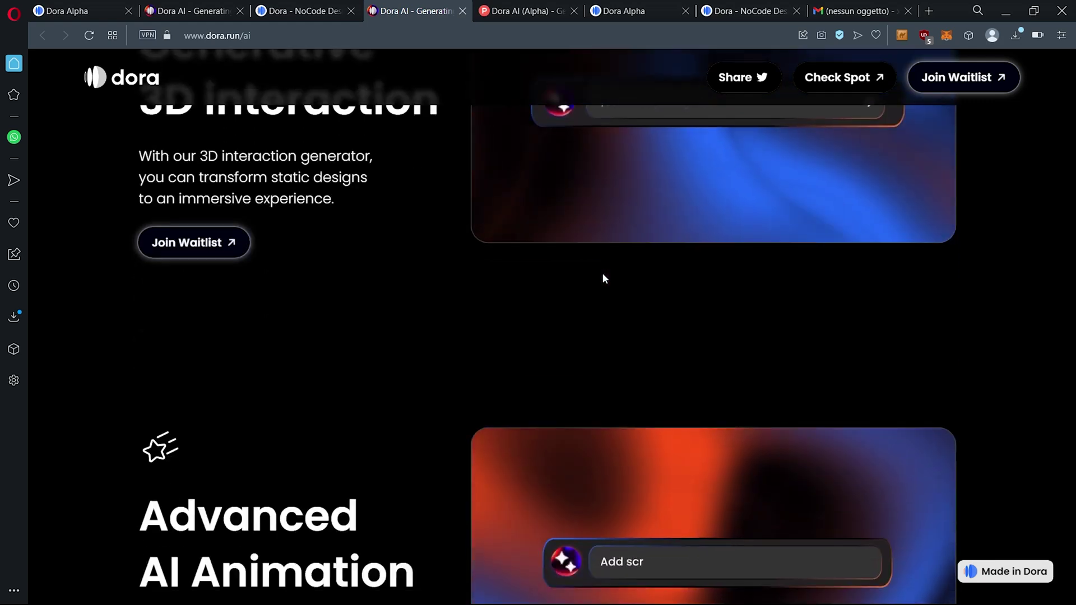
scroll(603, 277, down, 3)
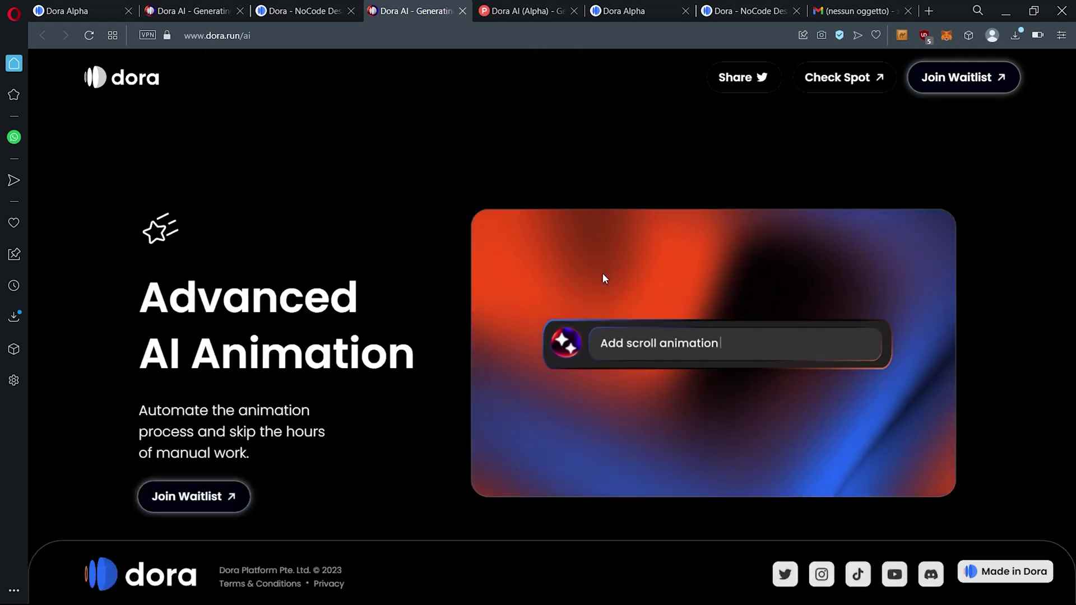
scroll(603, 278, up, 5)
scroll(603, 273, down, 5)
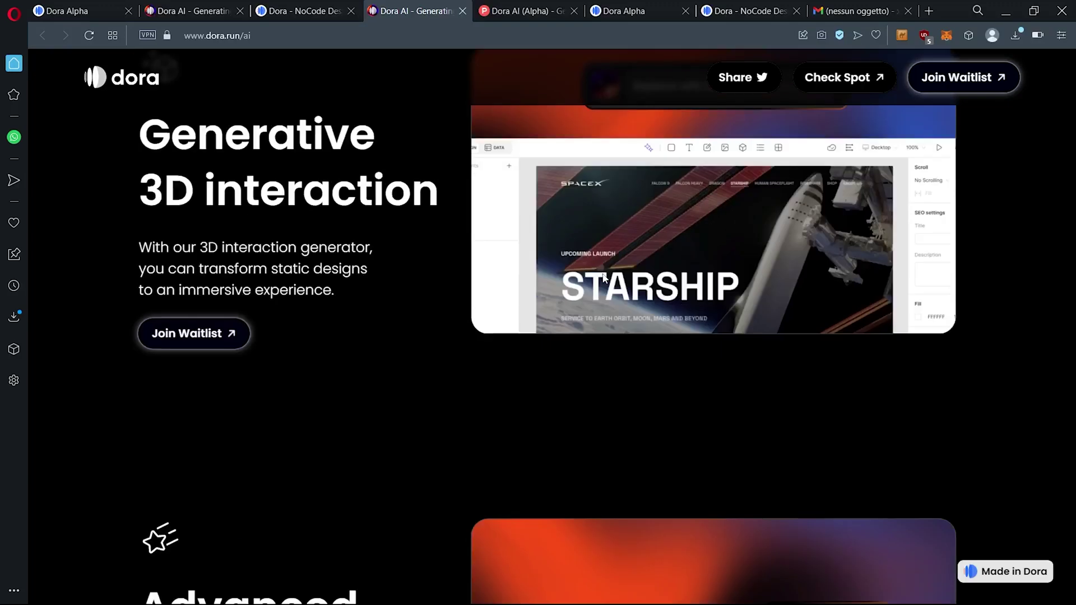
scroll(602, 278, down, 2)
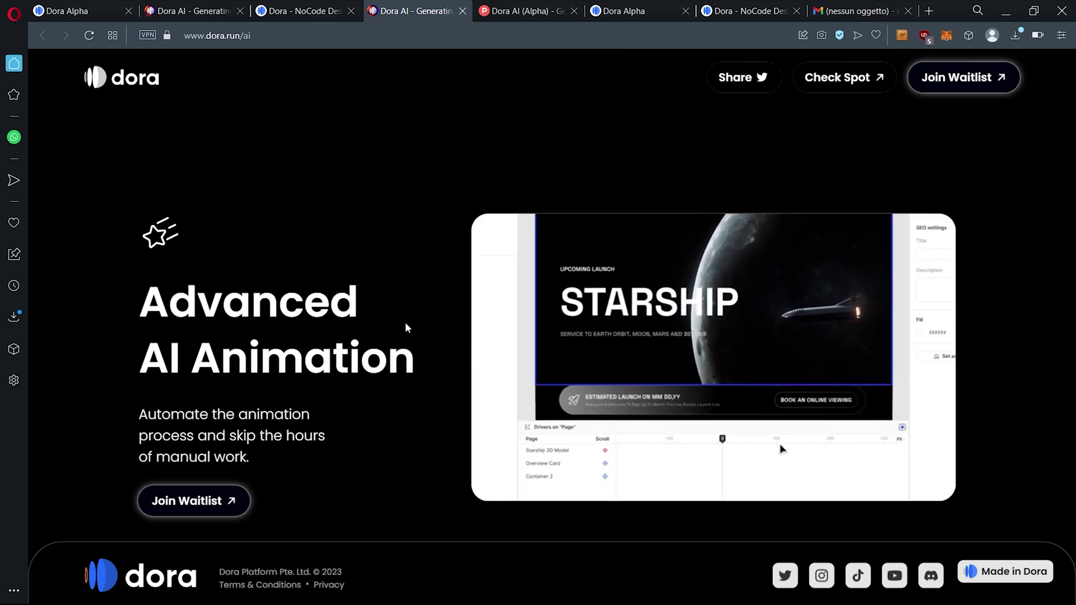
scroll(252, 305, down, 1)
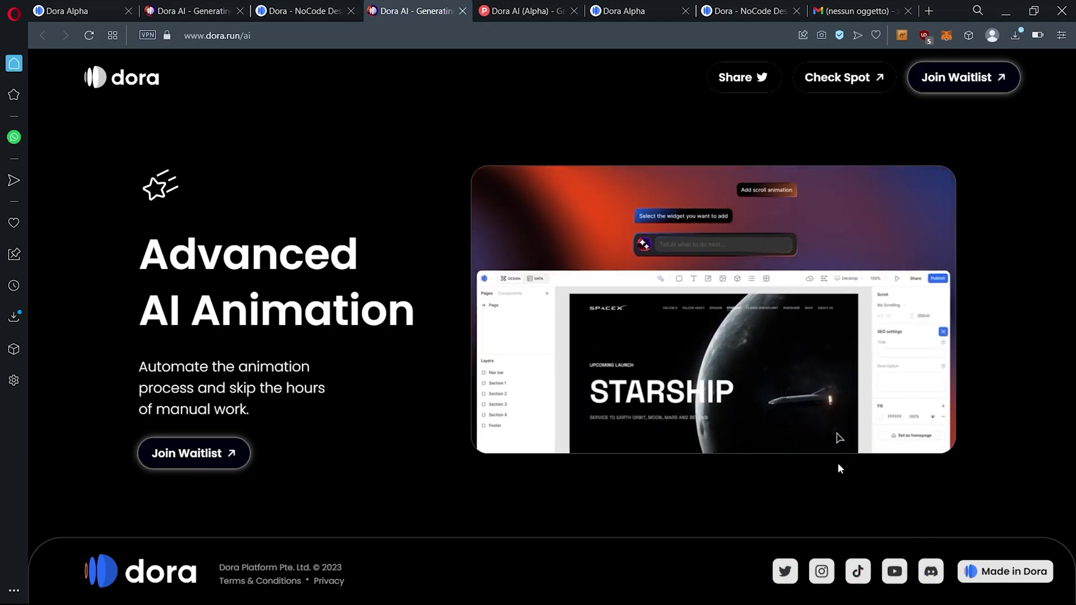
scroll(837, 463, up, 4)
scroll(838, 467, up, 2)
scroll(838, 468, up, 4)
scroll(838, 469, up, 4)
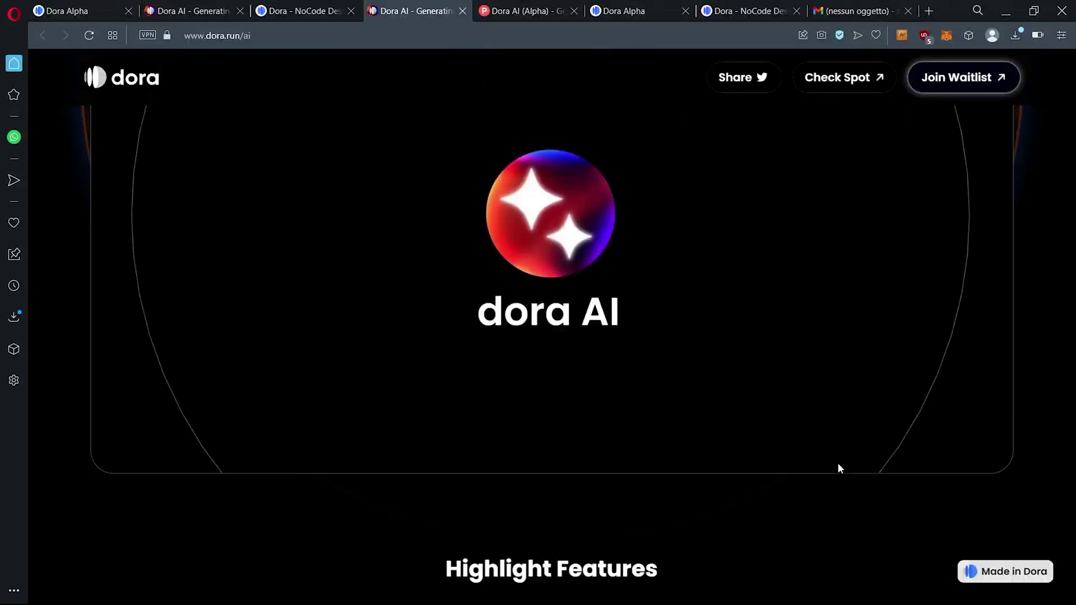
scroll(839, 469, up, 3)
scroll(838, 468, down, 3)
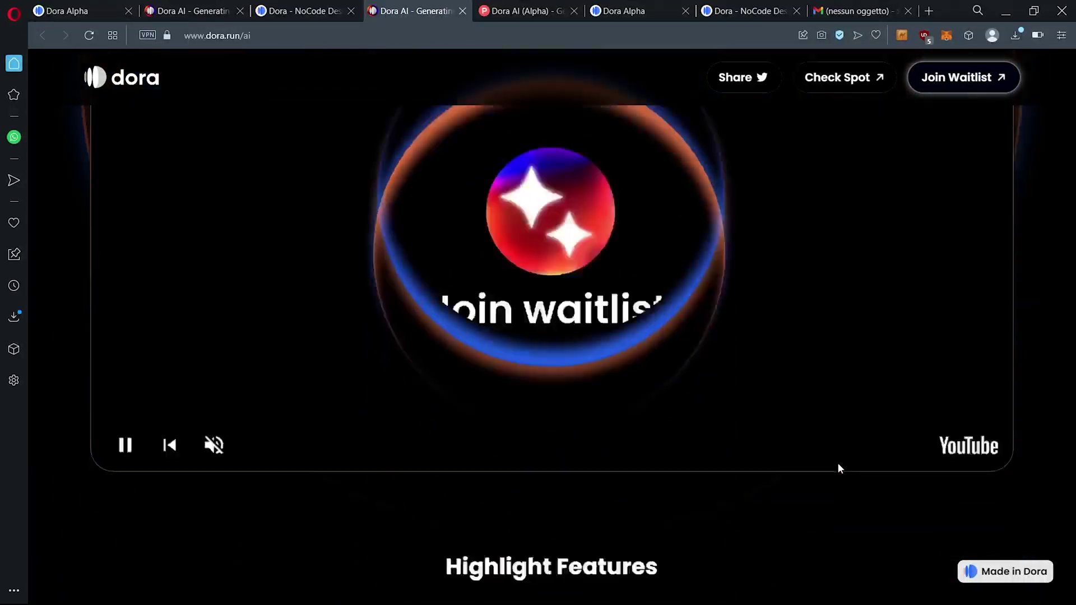
scroll(838, 469, down, 3)
scroll(838, 468, down, 4)
scroll(838, 467, down, 5)
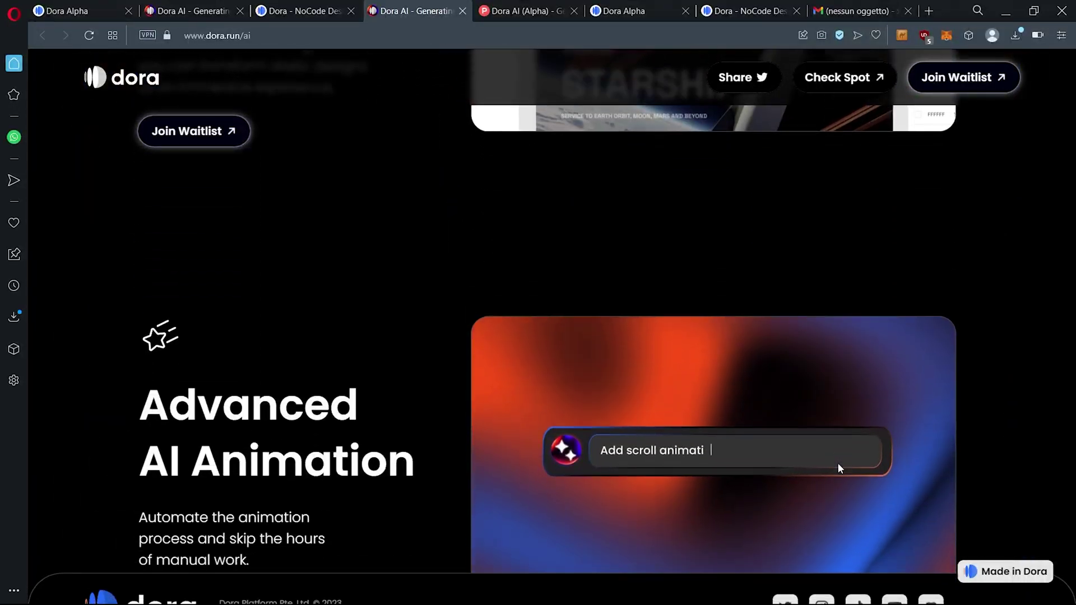
Step: Revisit the Product Hunt and waitlist tabs, then return to the dora.run/ai landing page
click(525, 11)
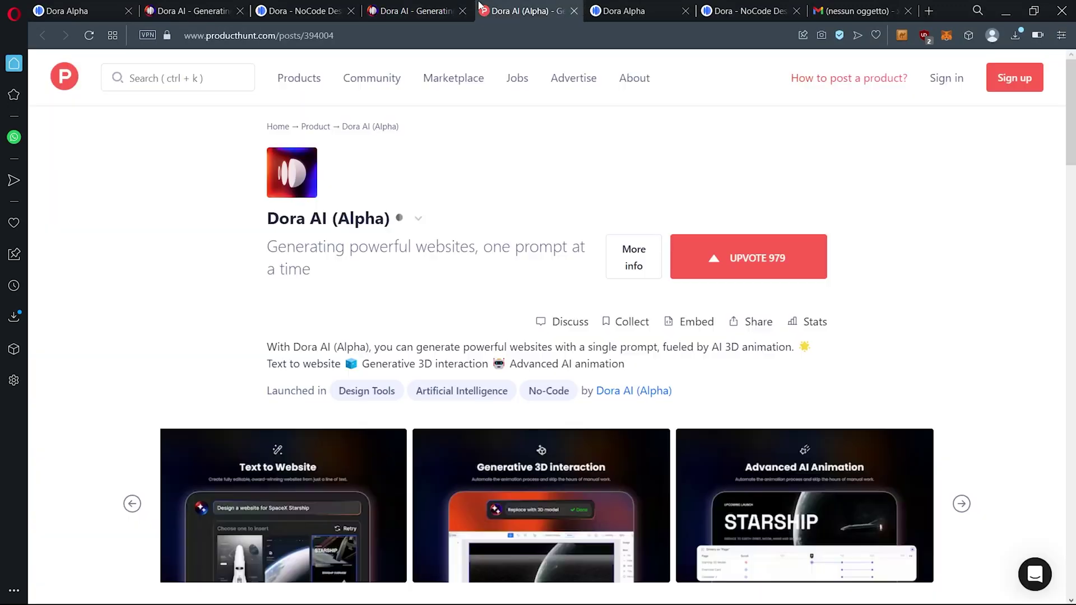
click(195, 10)
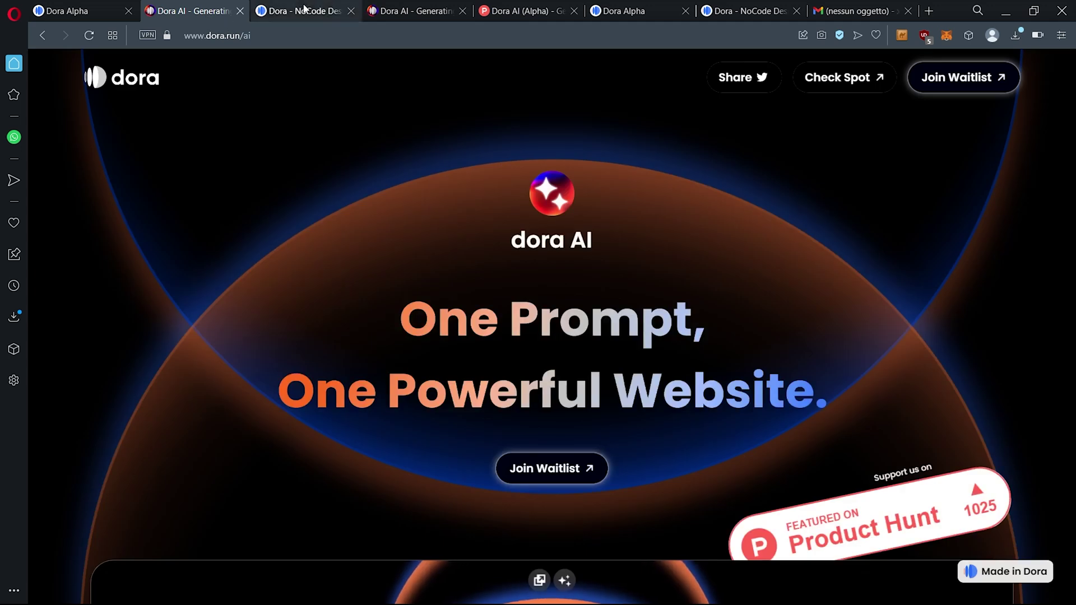
click(303, 11)
click(391, 8)
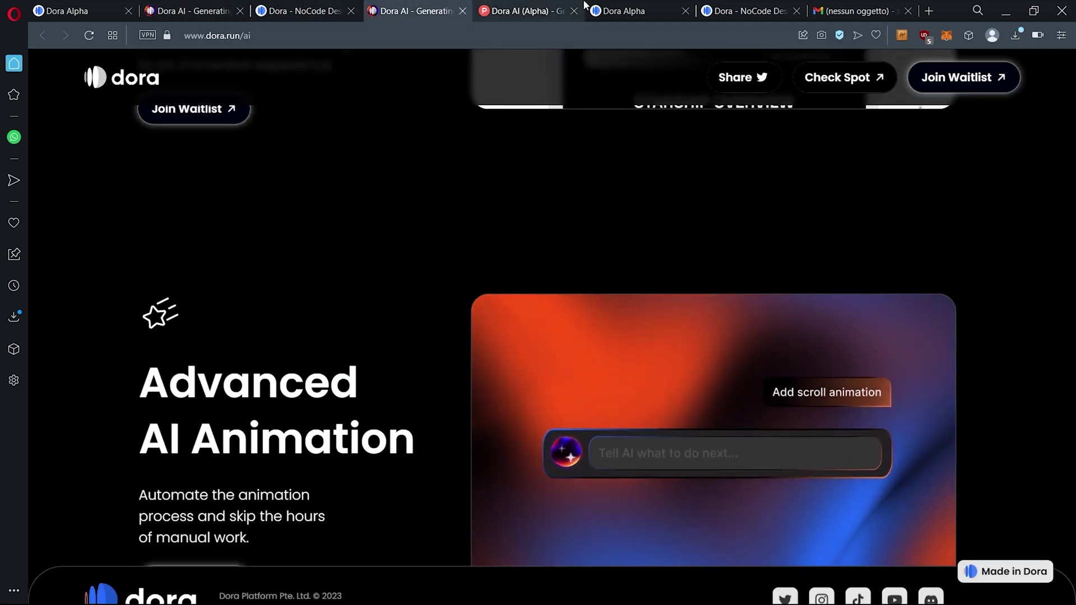
click(610, 8)
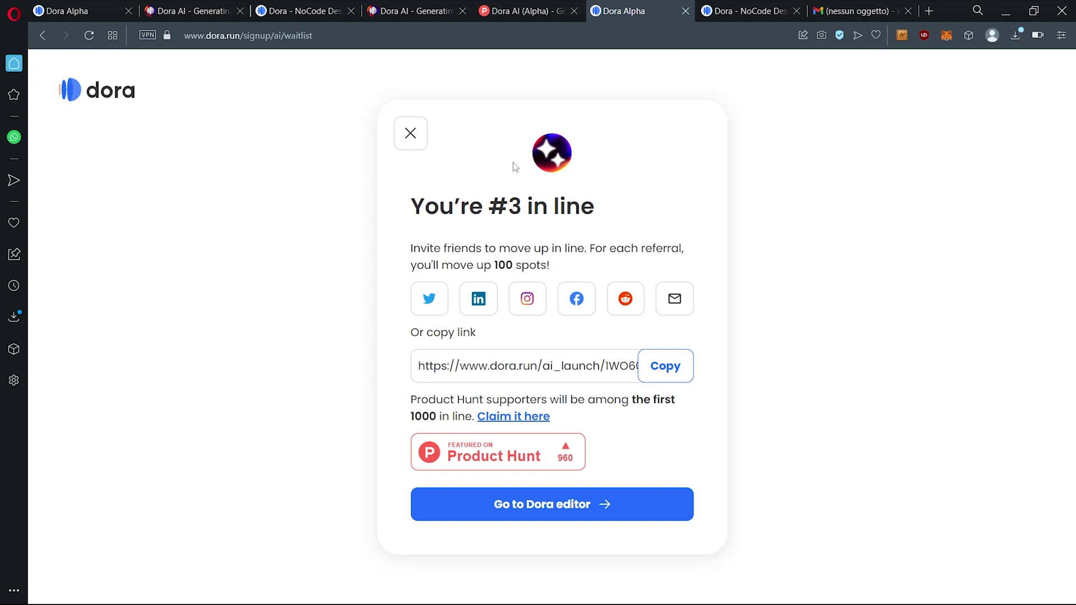
key(ctrl+Tab)
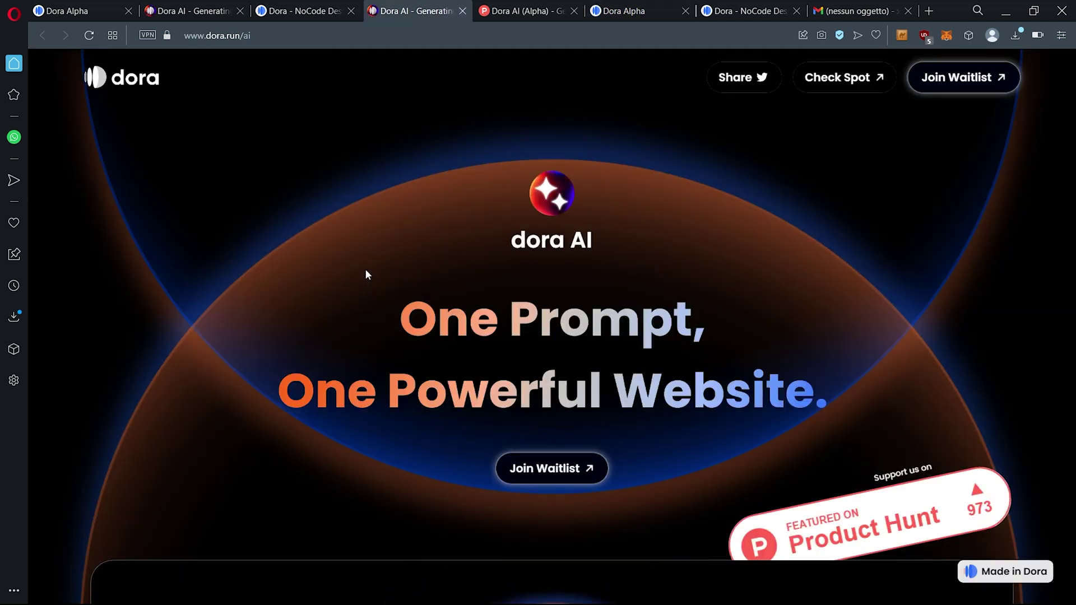